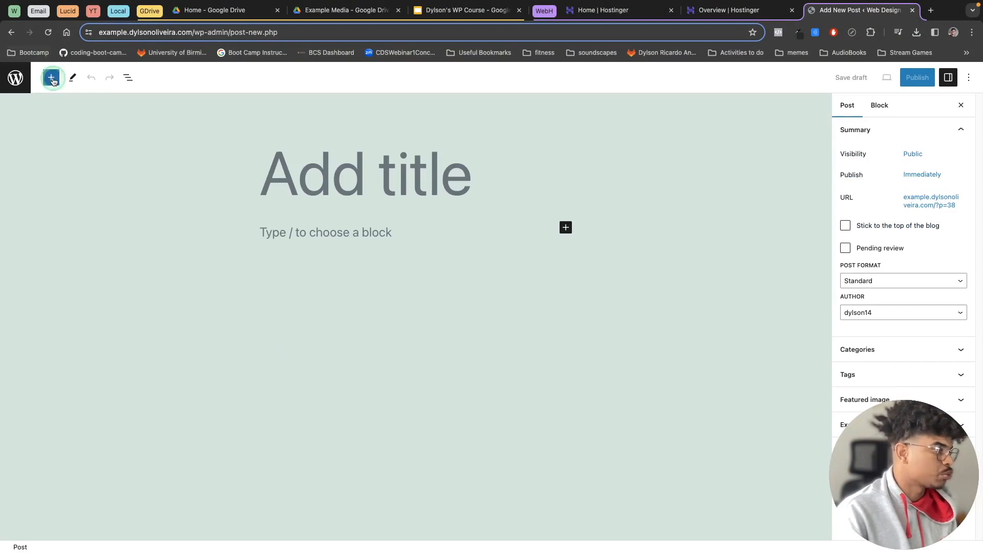
- Leave the post editor for the posts list and start a new post
click(51, 78)
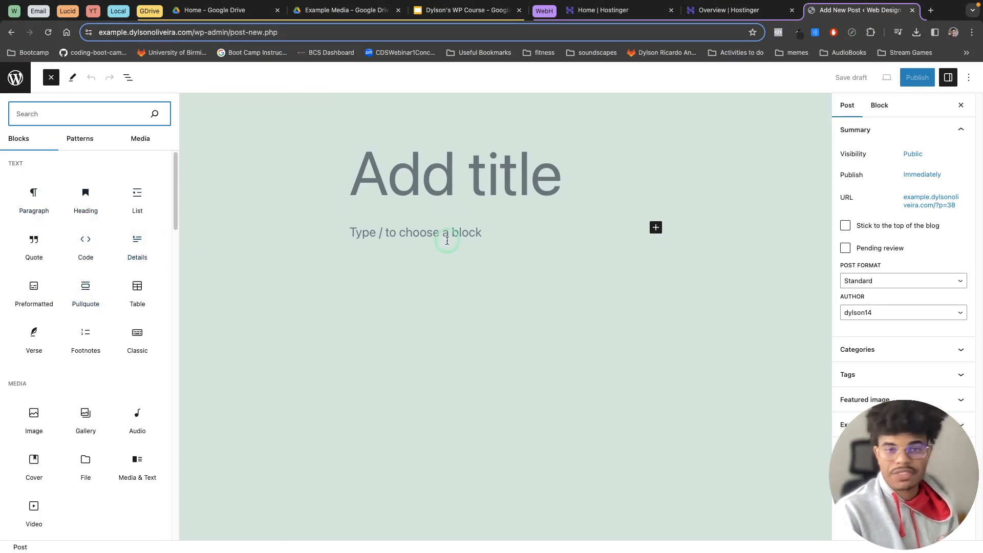
click(17, 78)
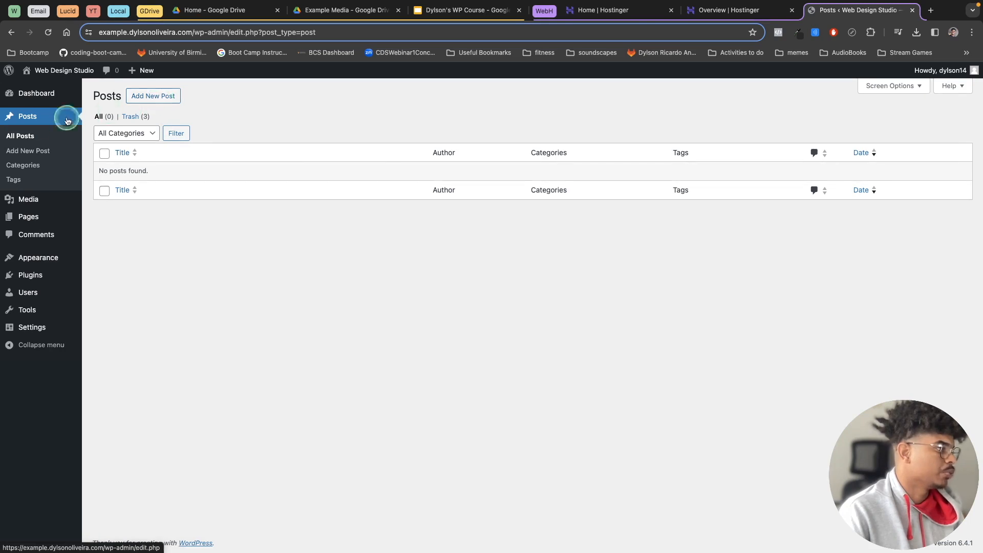
click(161, 97)
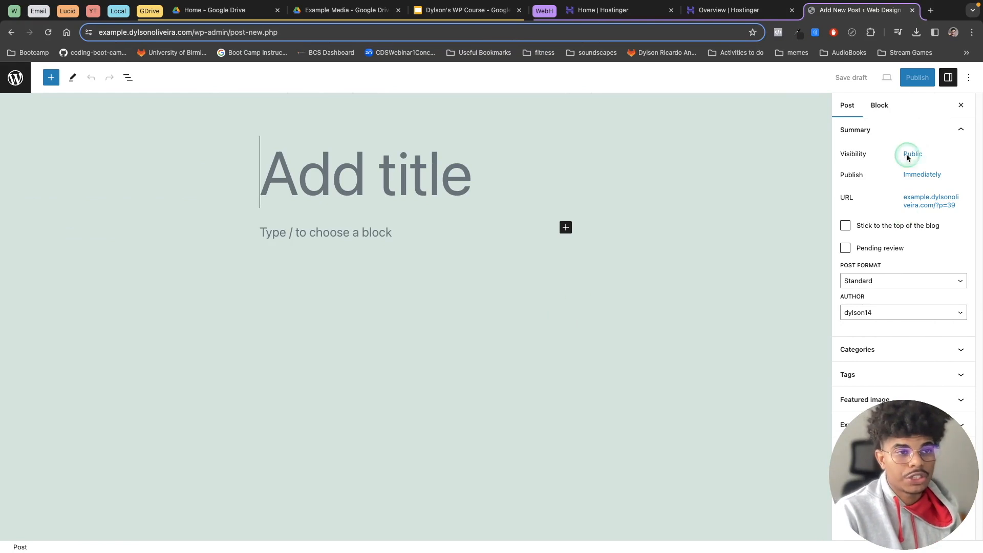
- Turn off Fullscreen mode in the post editor
click(969, 78)
click(872, 176)
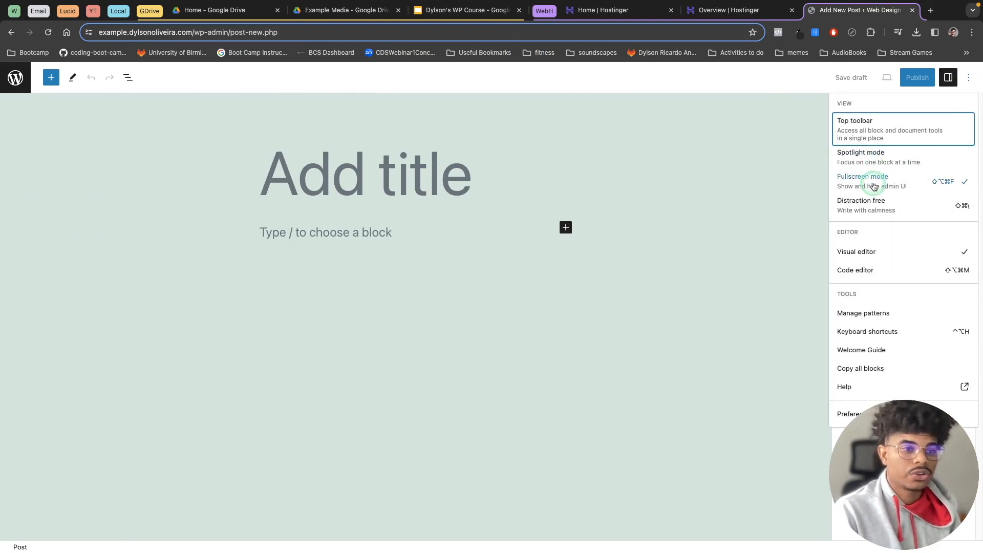
click(520, 316)
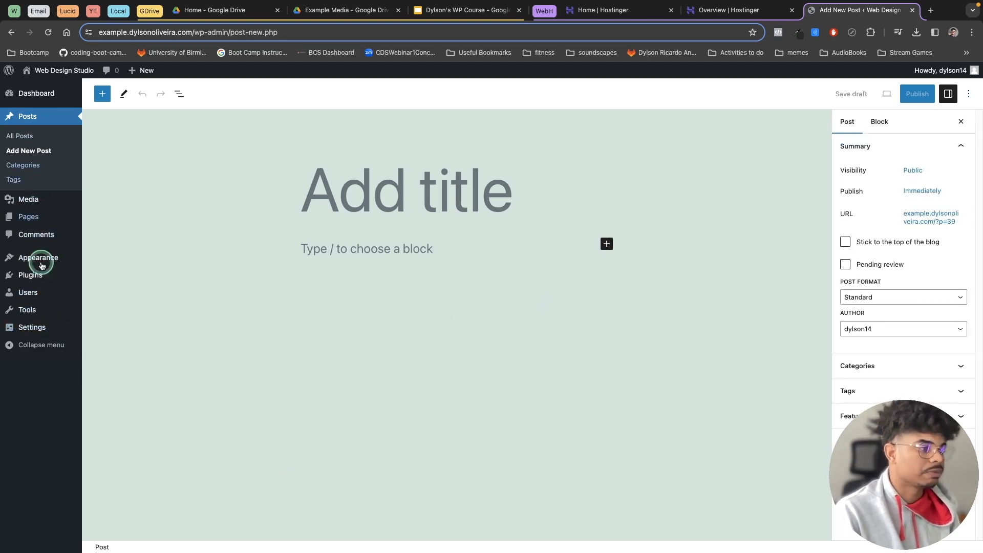
click(27, 346)
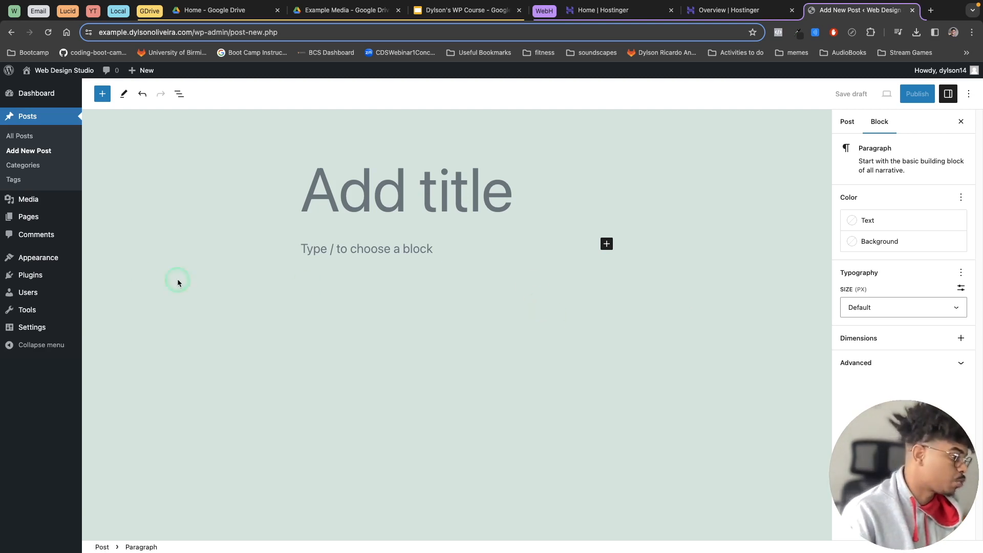
- Leave the unsaved post, then install and activate the Twenty Twenty-Four theme
mouse_move(26, 256)
click(101, 266)
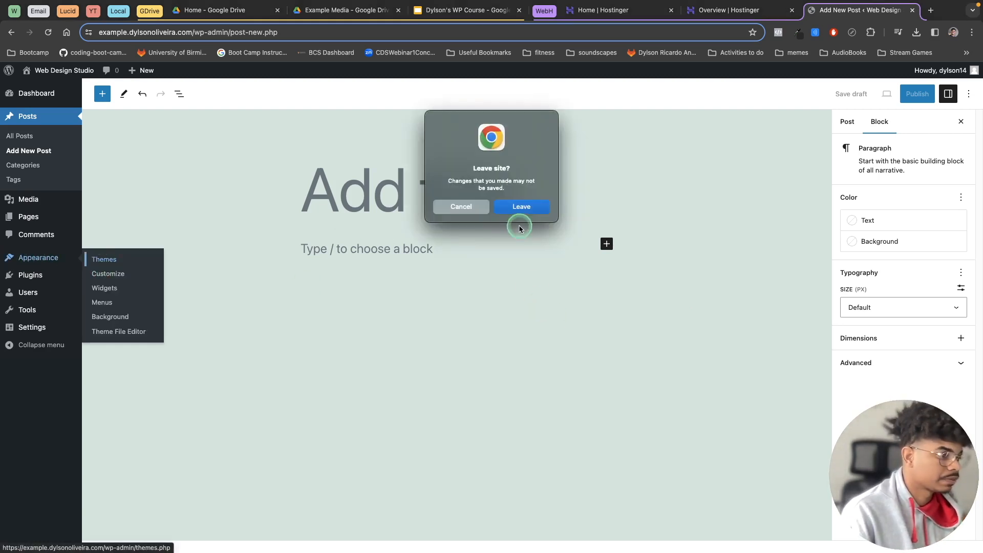
click(528, 208)
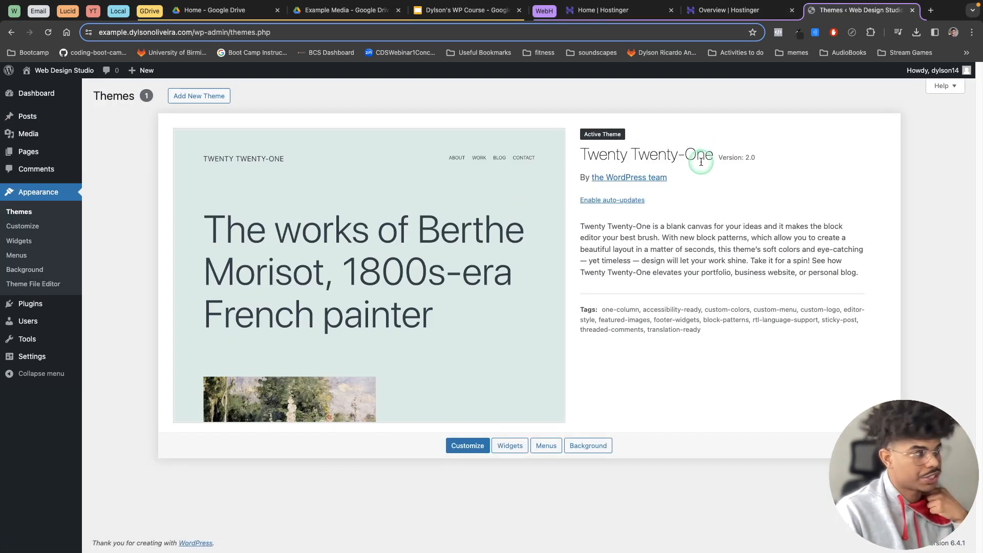
click(205, 101)
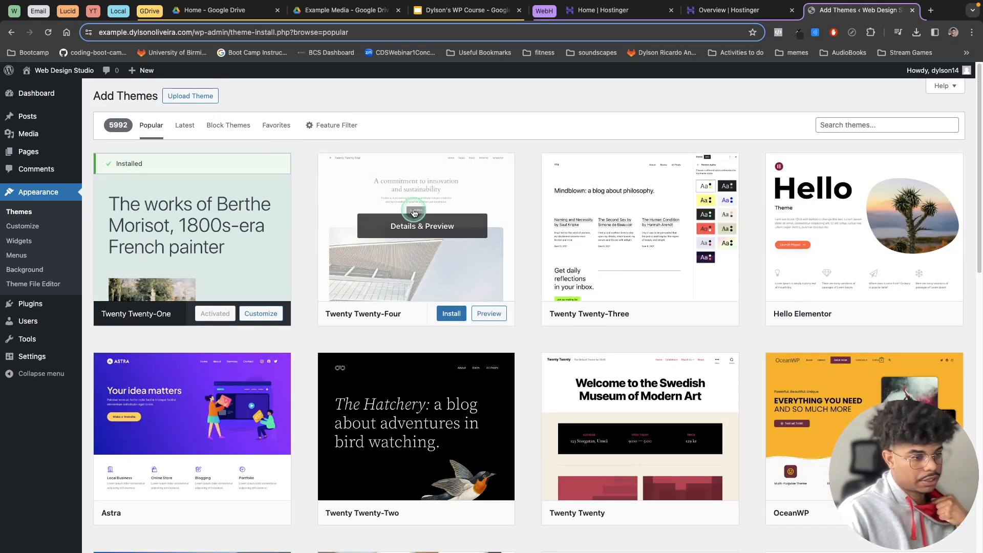
click(454, 314)
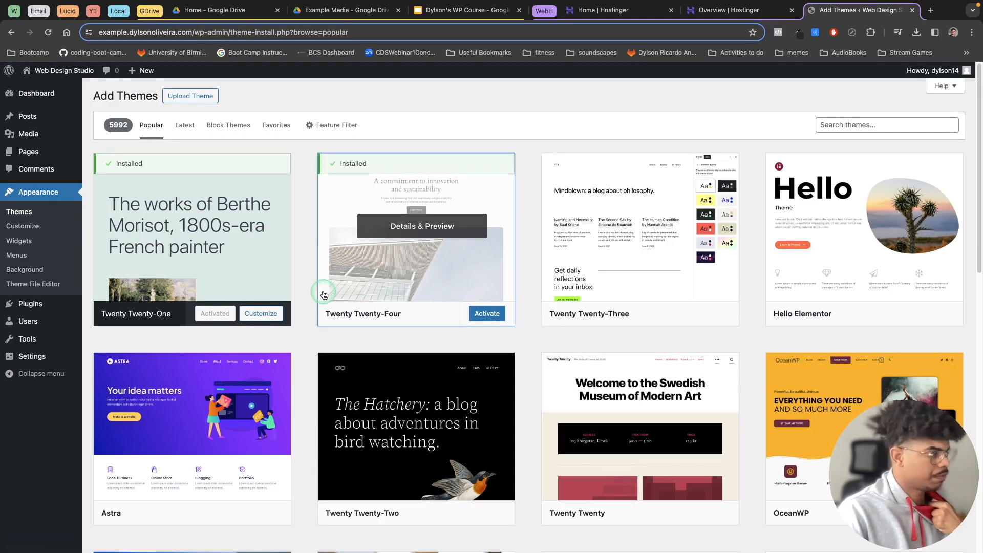
click(488, 314)
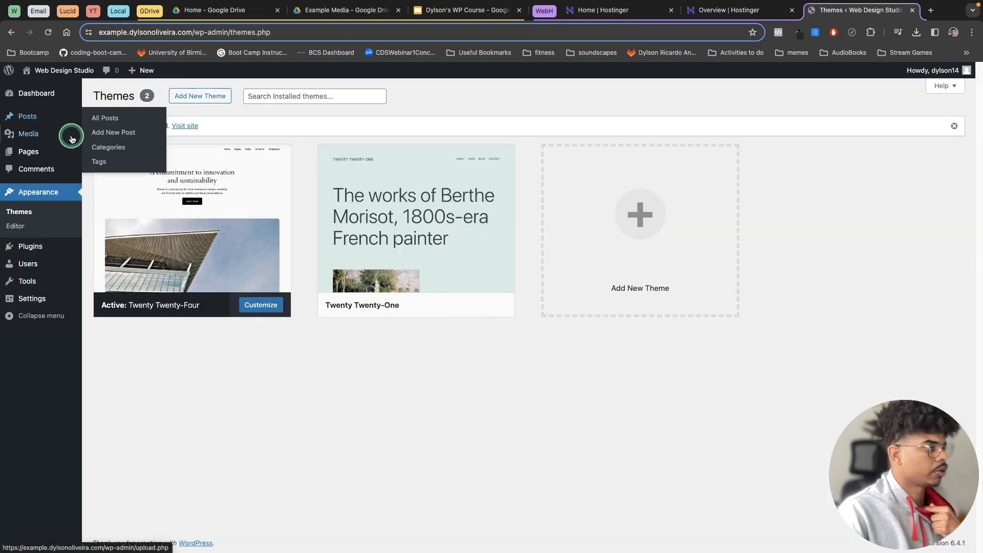
- View a blank new post under the Twenty Twenty-Four theme, then reactivate the Twenty Twenty-One theme
click(102, 132)
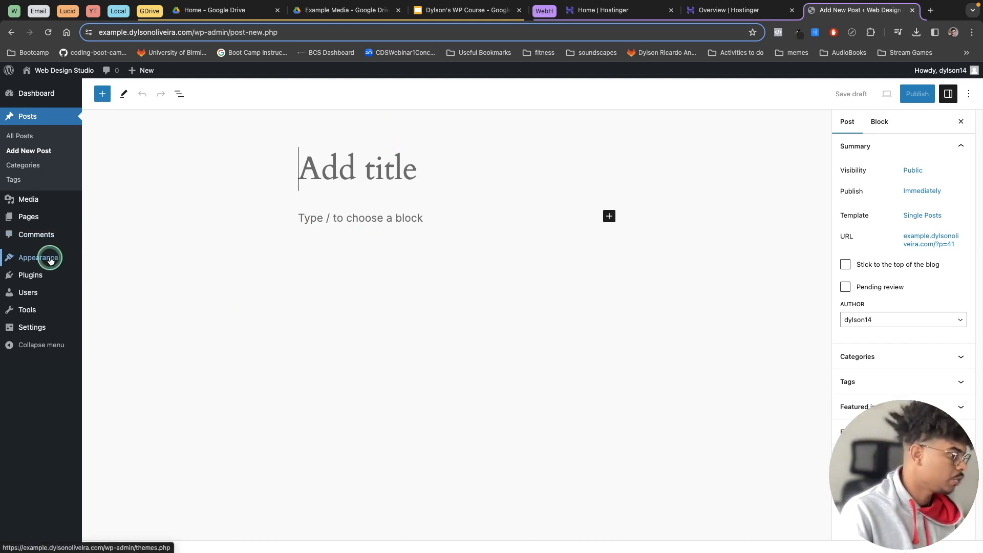
mouse_move(51, 257)
click(113, 261)
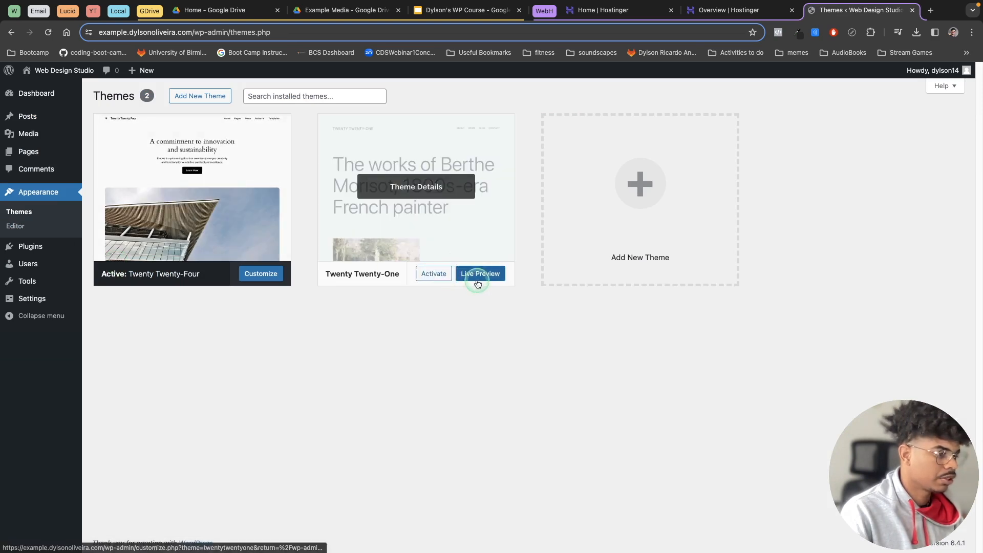
click(433, 274)
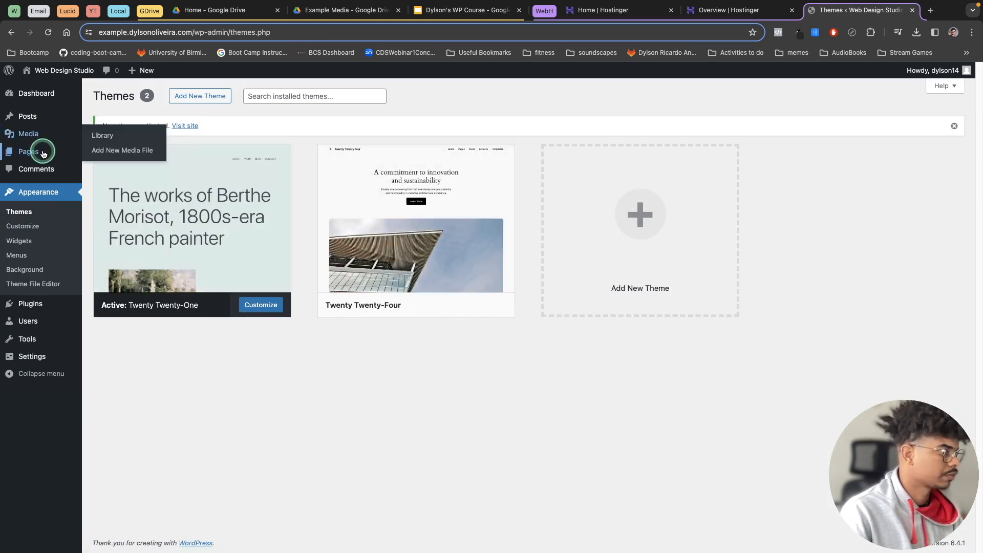
- Create a new post with the title "How to Master SEO"
mouse_move(37, 116)
click(114, 132)
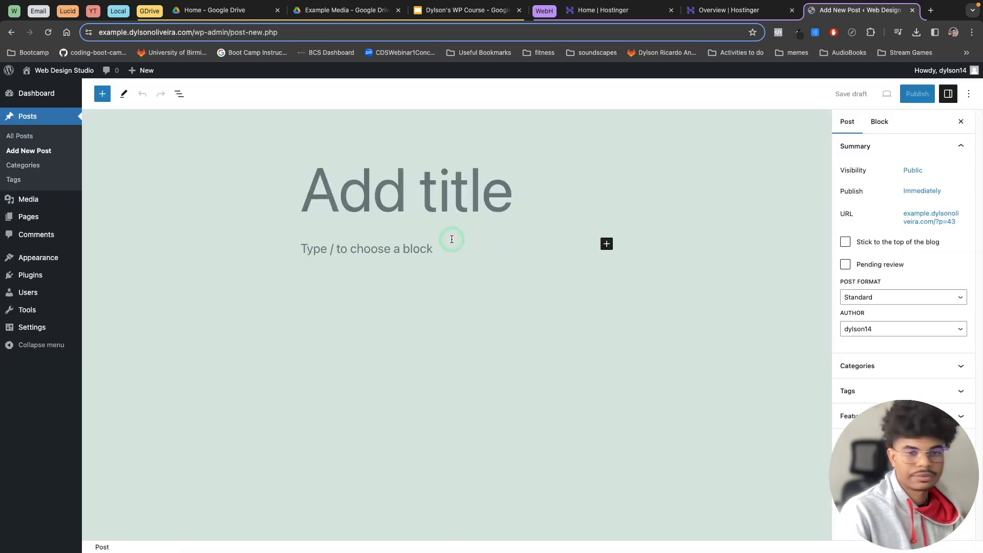
click(377, 248)
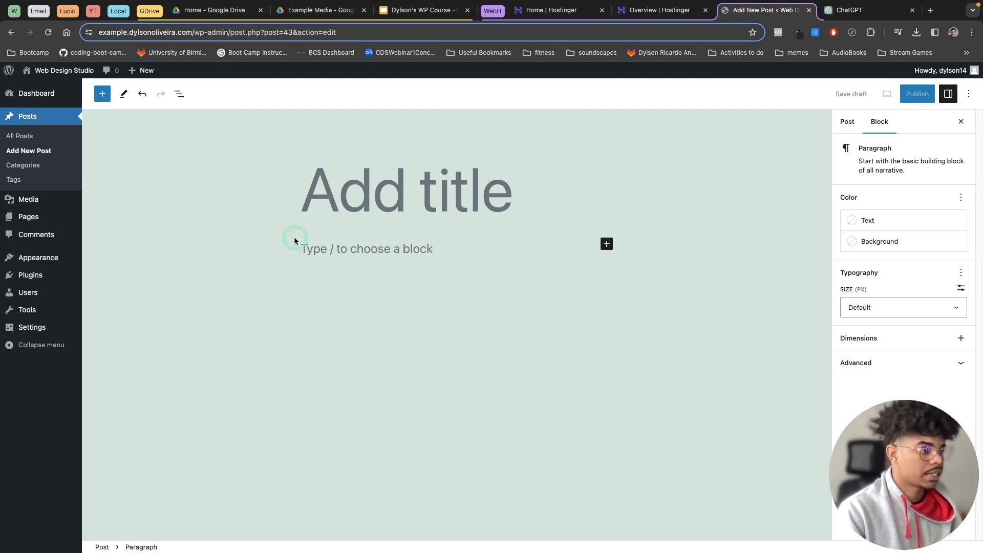
click(356, 198)
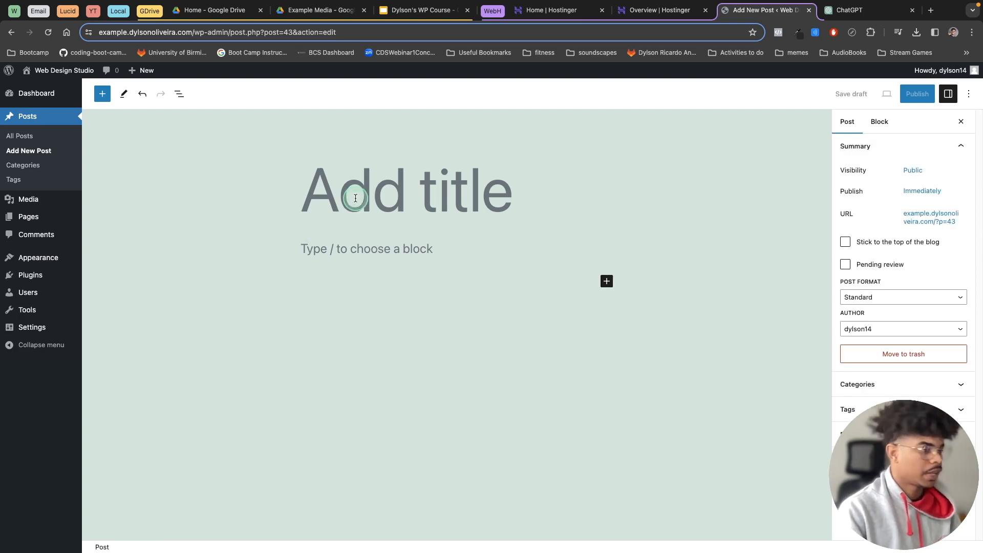
text(H)
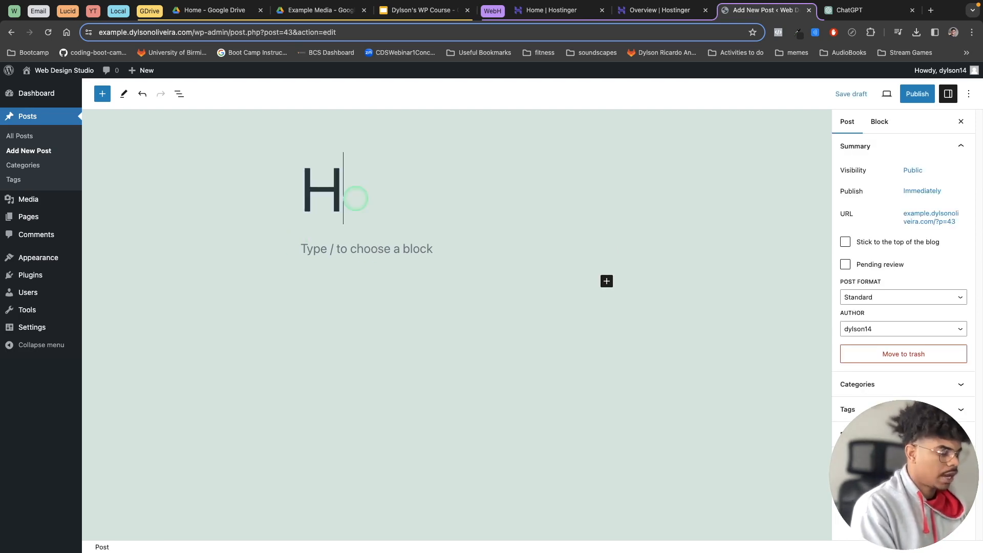
text(ow to Master SEO)
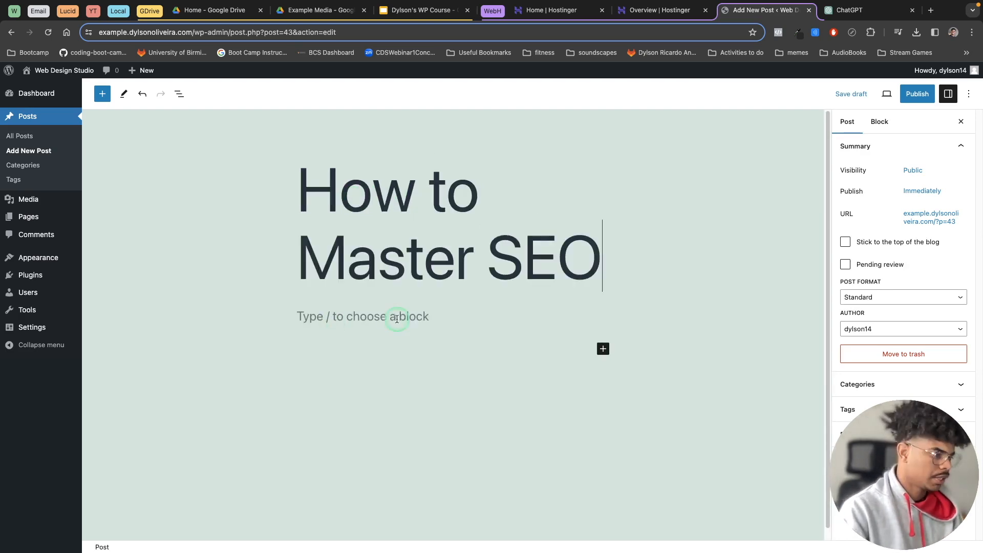
- Add a paragraph below the title reading "lorem ipsum text"
click(344, 317)
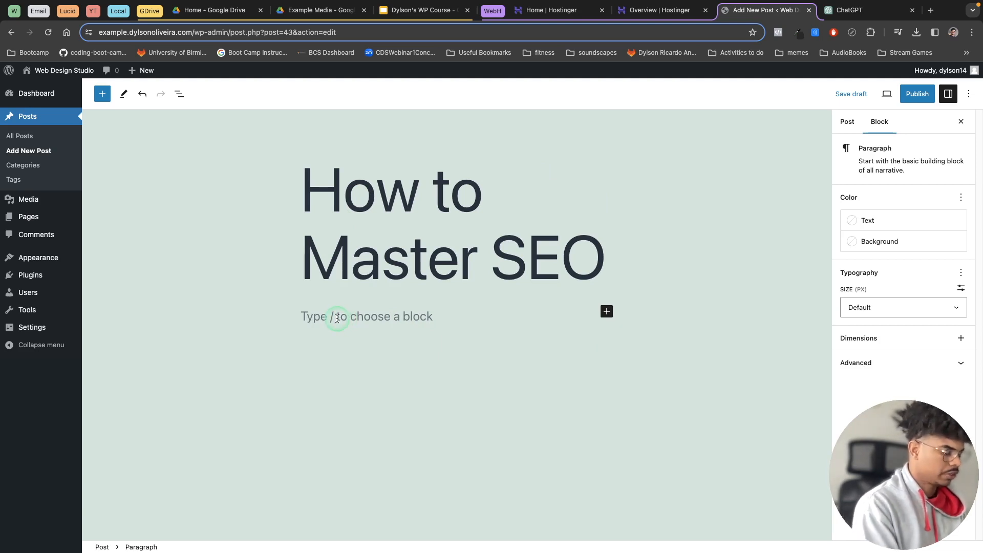
text(orem )
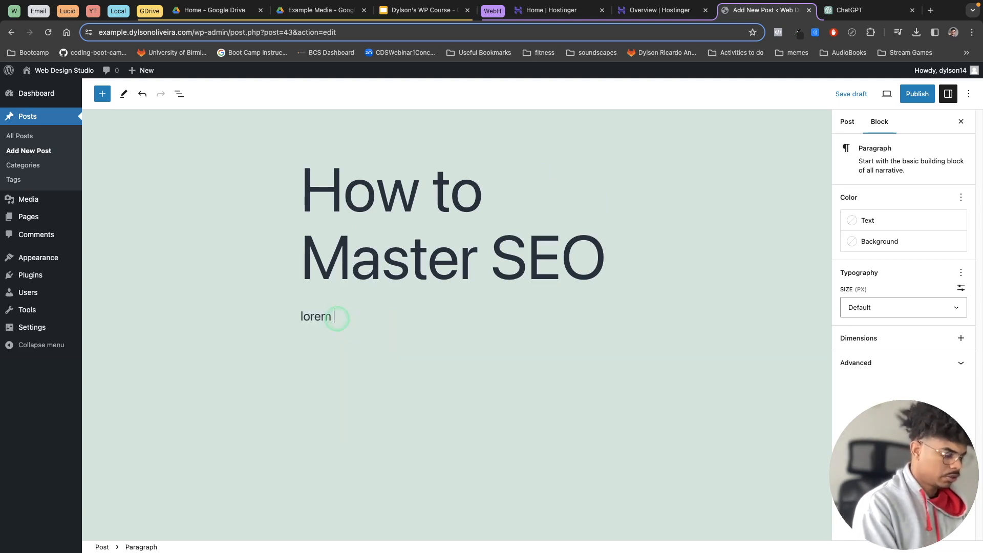
text(ipsum tex)
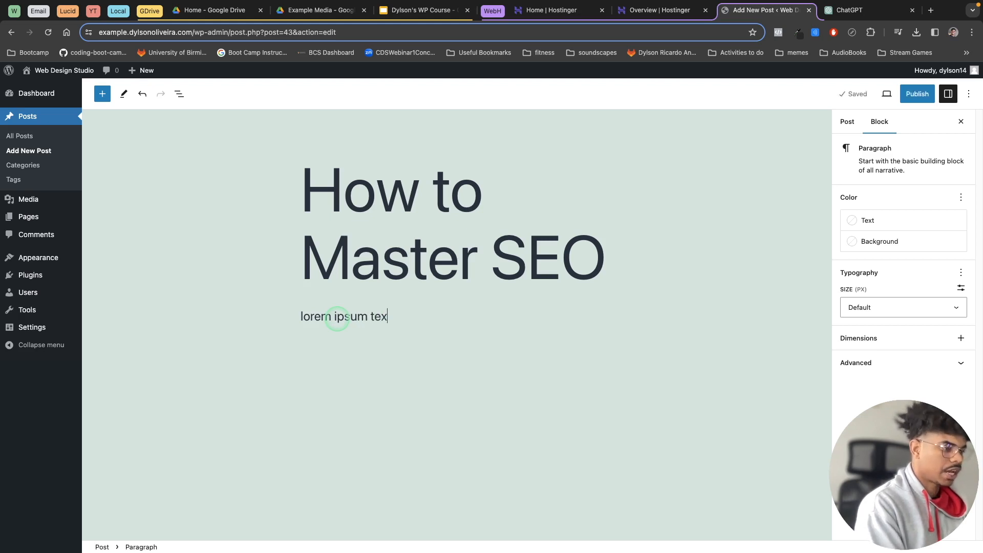
text(t)
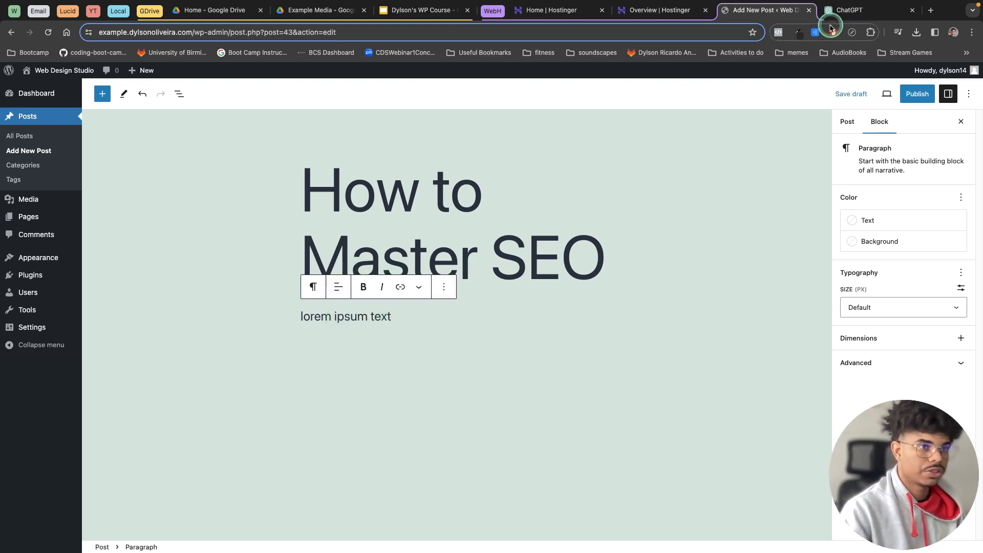
- Switch to ChatGPT and submit the prompt "create some text for an SEO blog that will go on my Wordpress website. Keep it to 3 sentences"
click(851, 13)
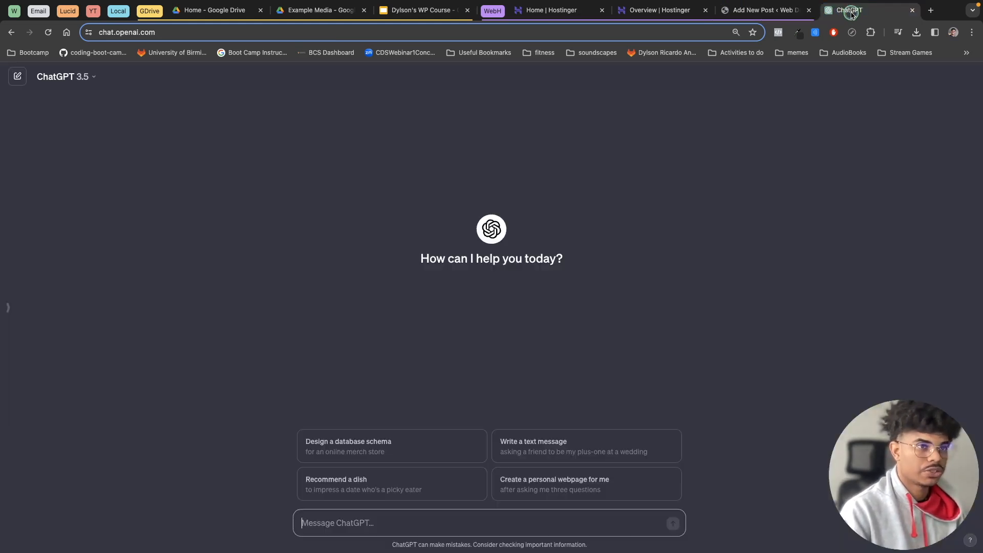
click(373, 519)
text(create some )
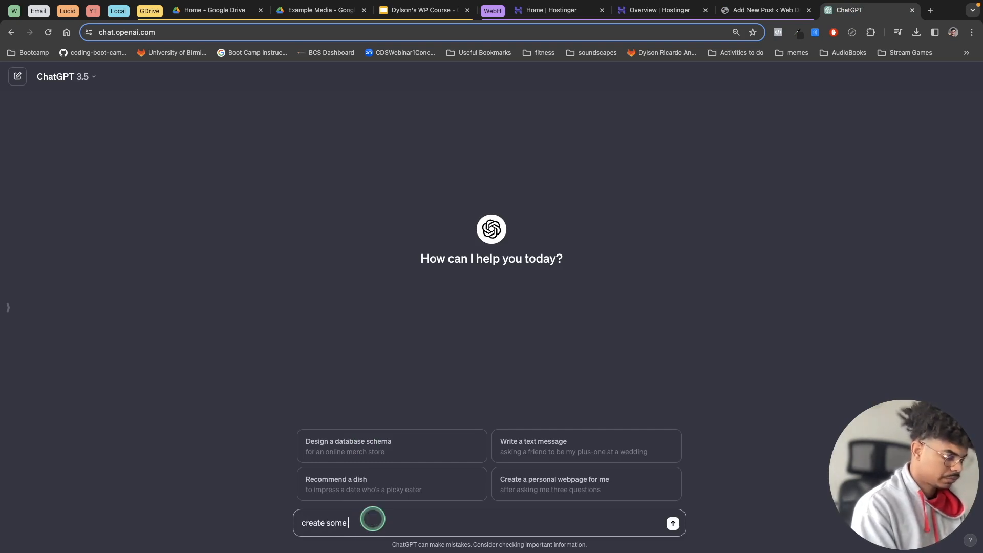
text(text for an SEO blog that will go on my Wordpre)
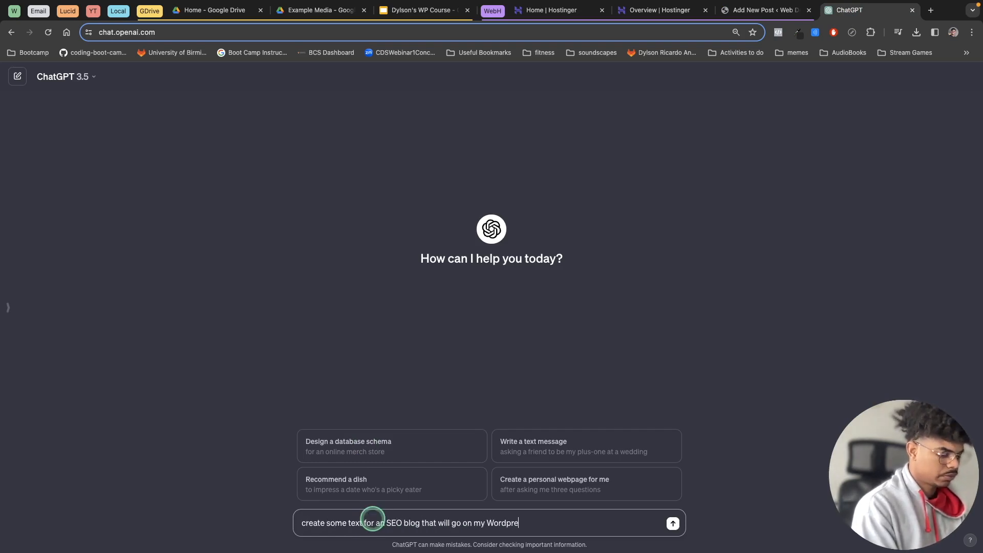
text(ss website. Keep it)
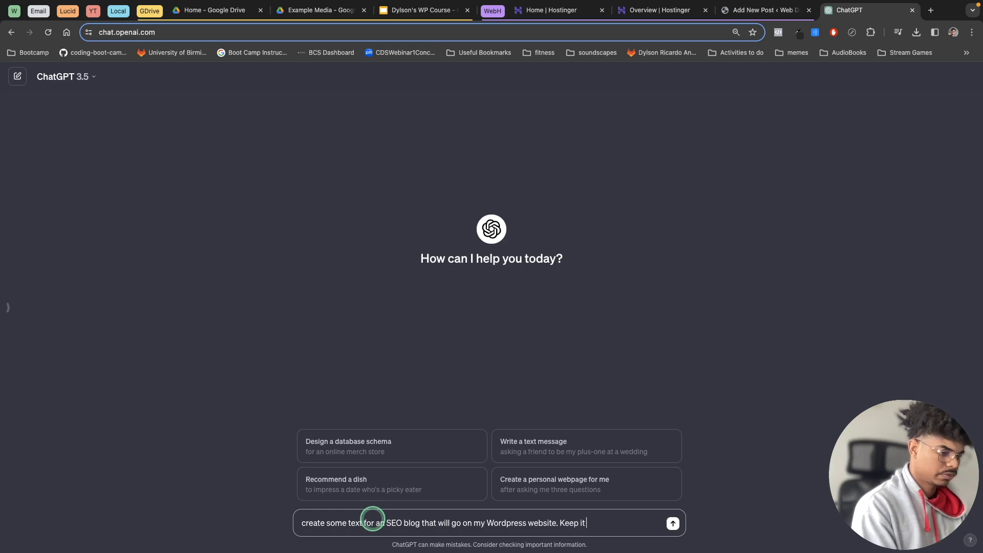
text( to 3 sentences)
key(Return)
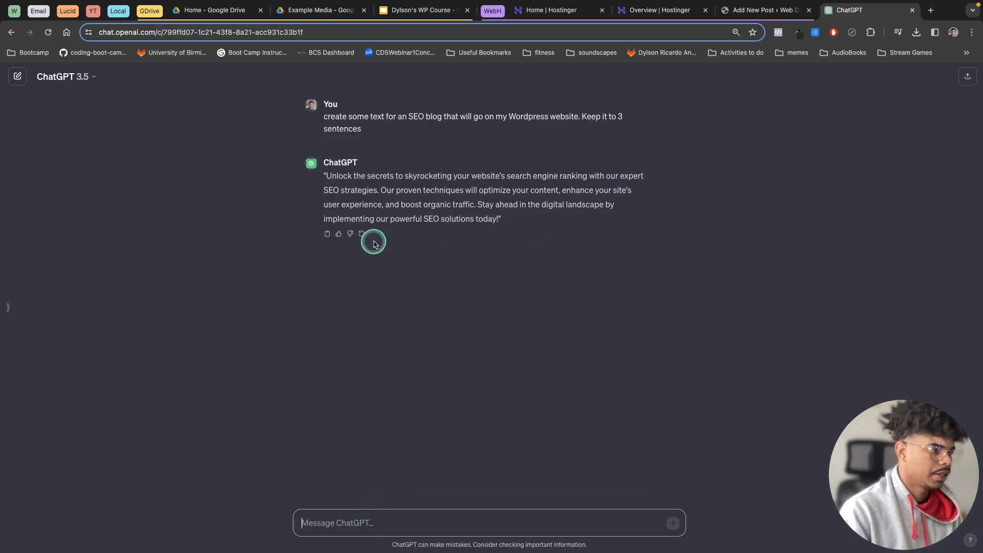
- Copy ChatGPT's reply and paste it into the WordPress post in place of the placeholder paragraph
click(328, 234)
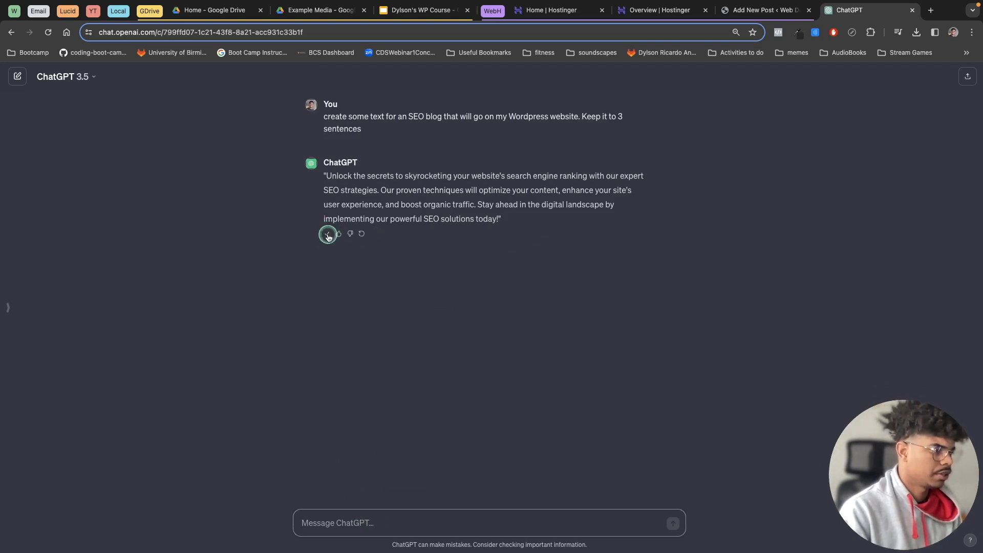
click(767, 13)
drag(400, 318, 300, 316)
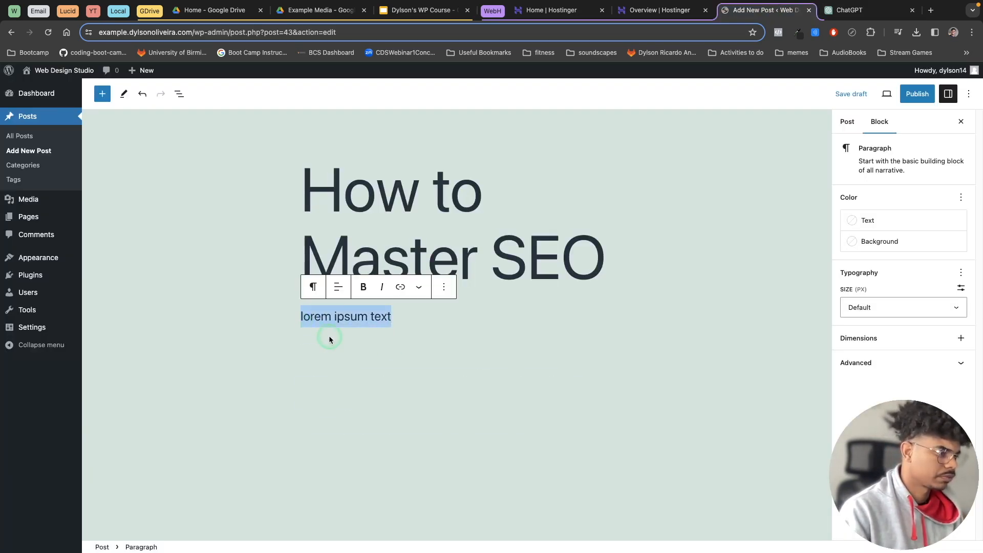
key(ctrl+v)
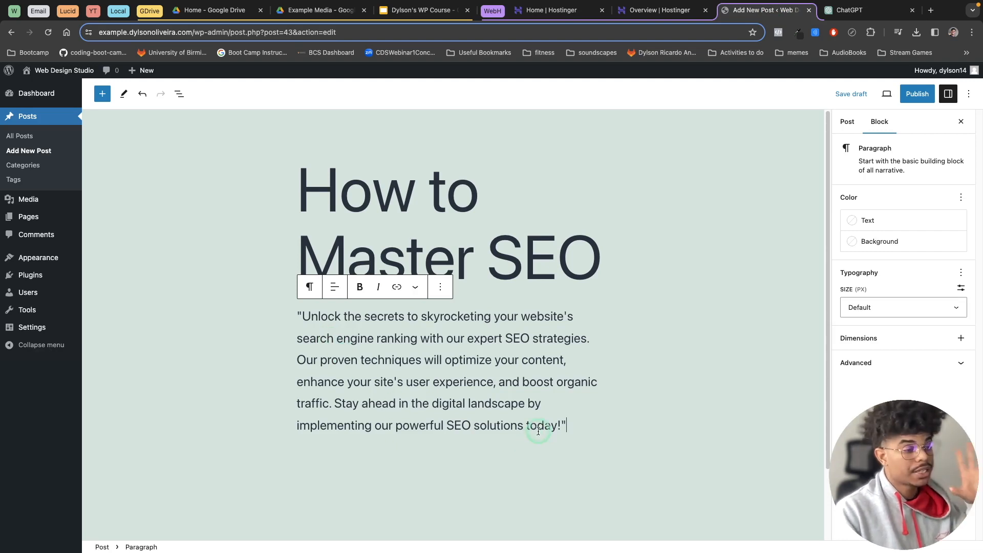
click(560, 422)
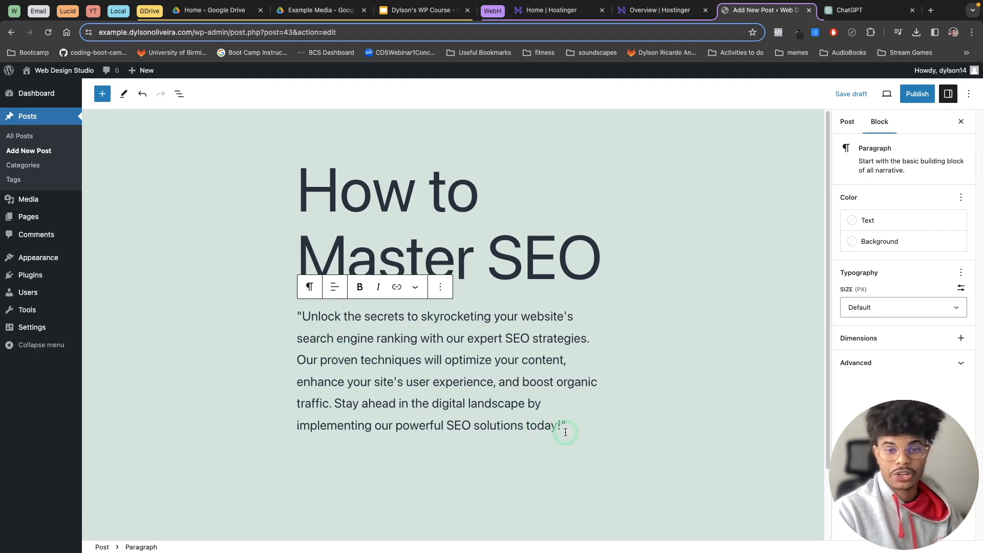
click(571, 423)
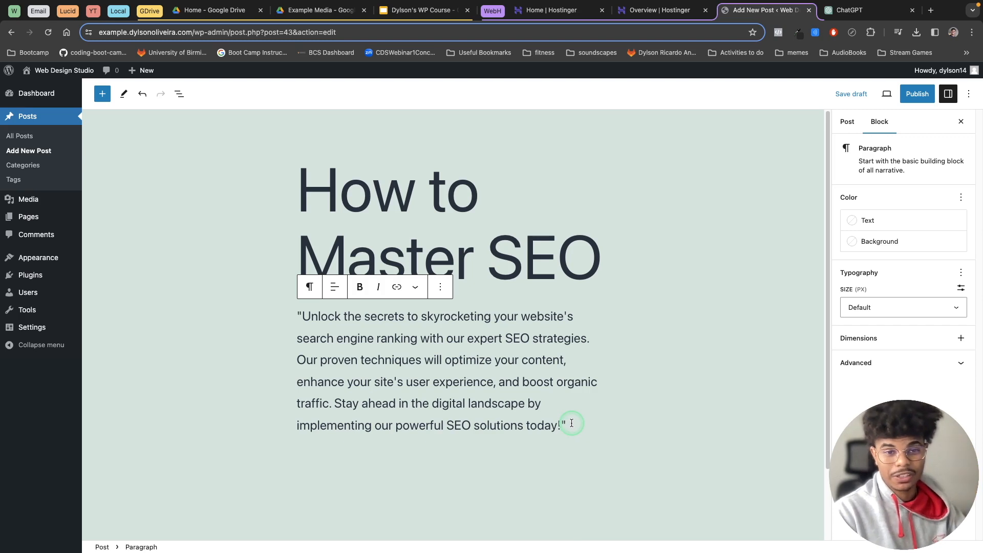
key(BackSpace)
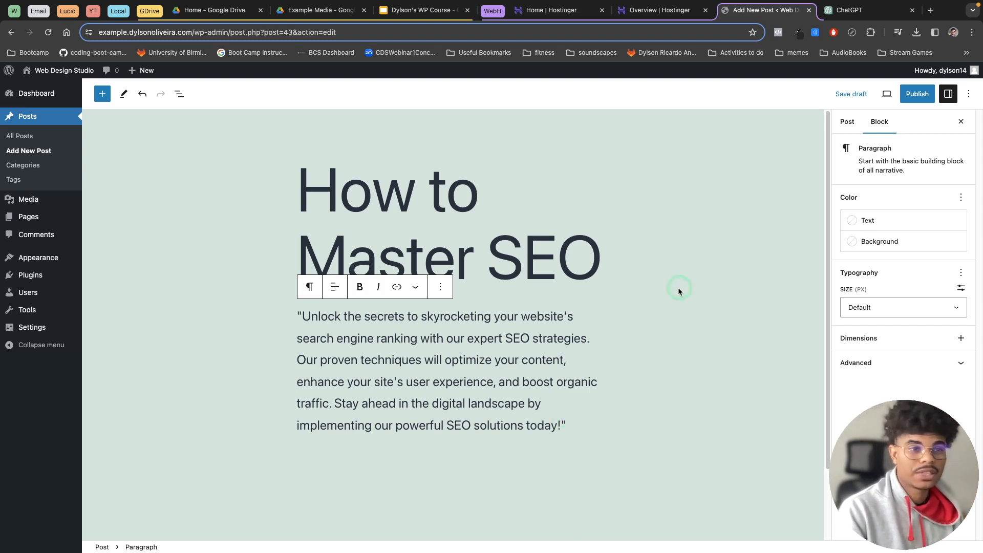
- Review the post's visibility, publish date, tag and category options in the pre-publish checks
click(917, 94)
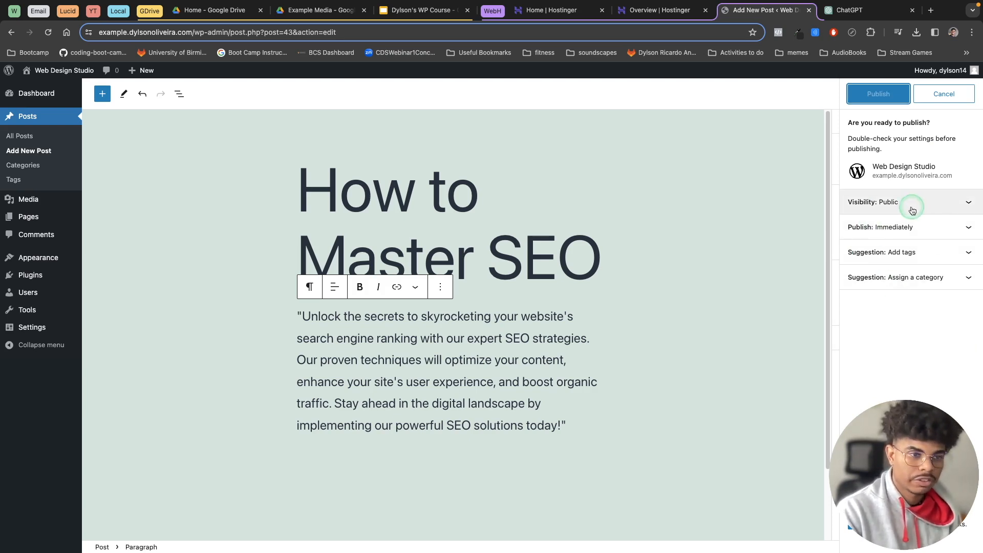
click(923, 209)
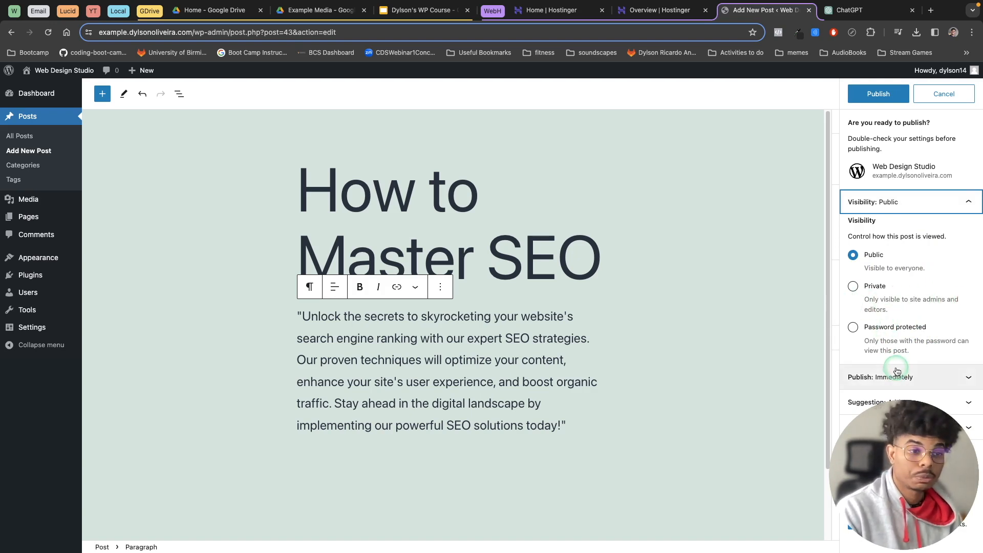
click(966, 205)
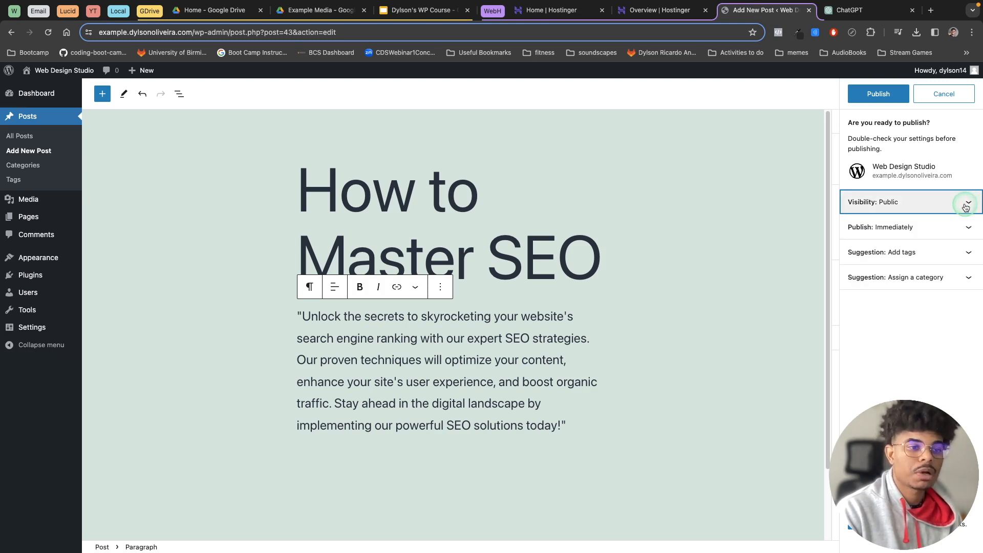
click(947, 226)
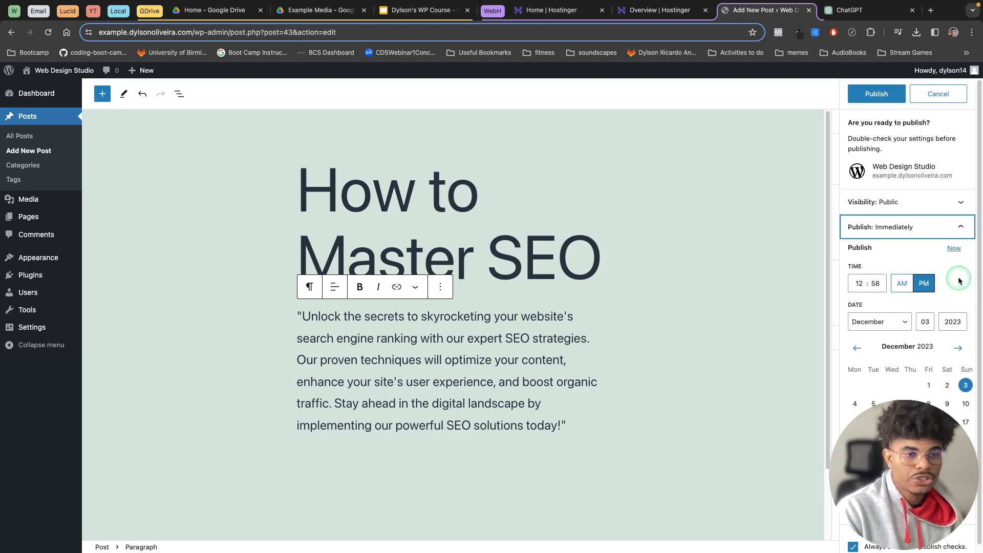
scroll(970, 280, down, 1)
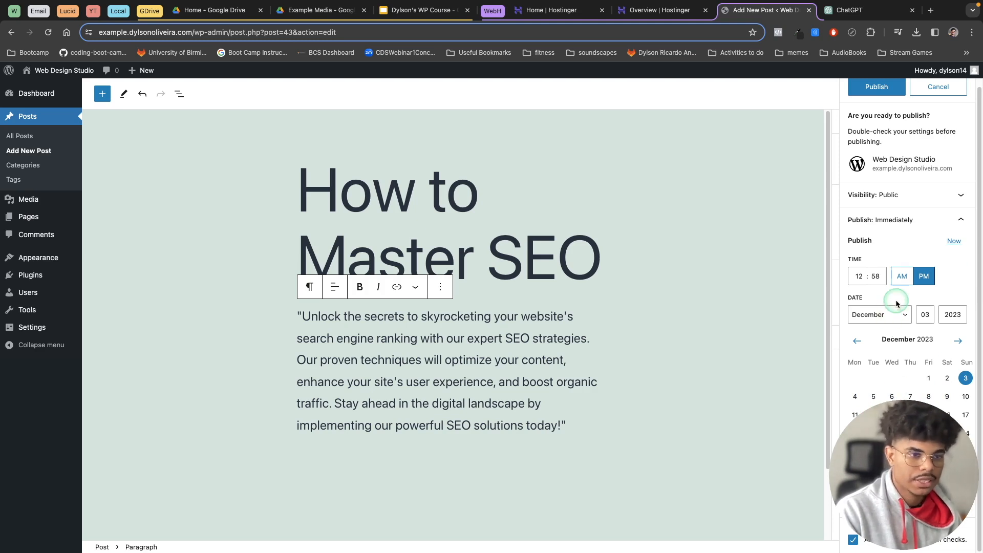
click(947, 227)
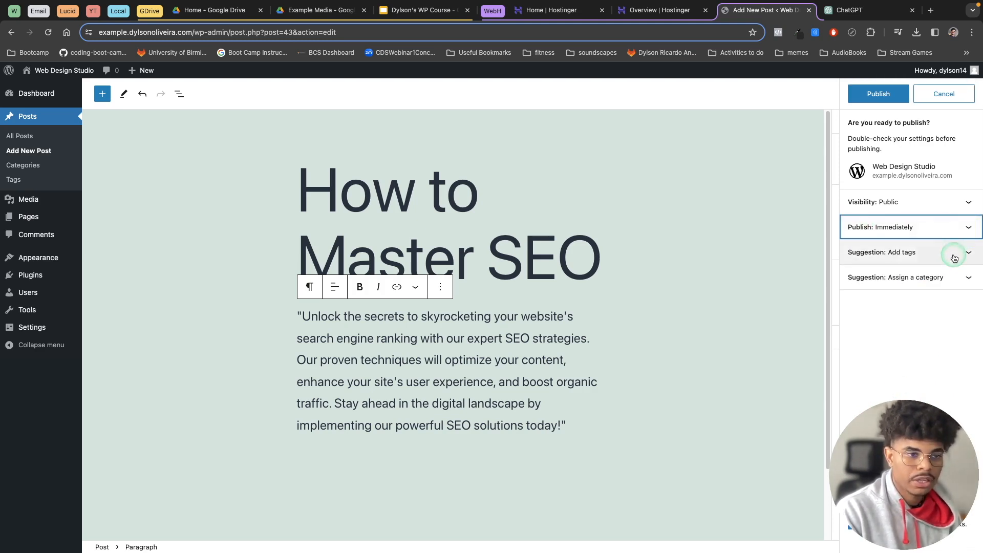
click(967, 256)
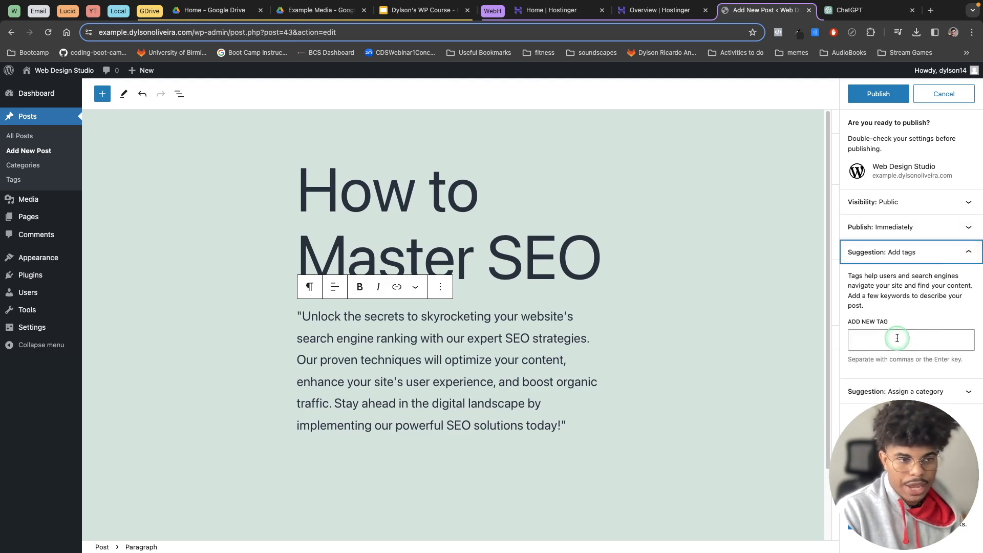
click(967, 252)
click(966, 283)
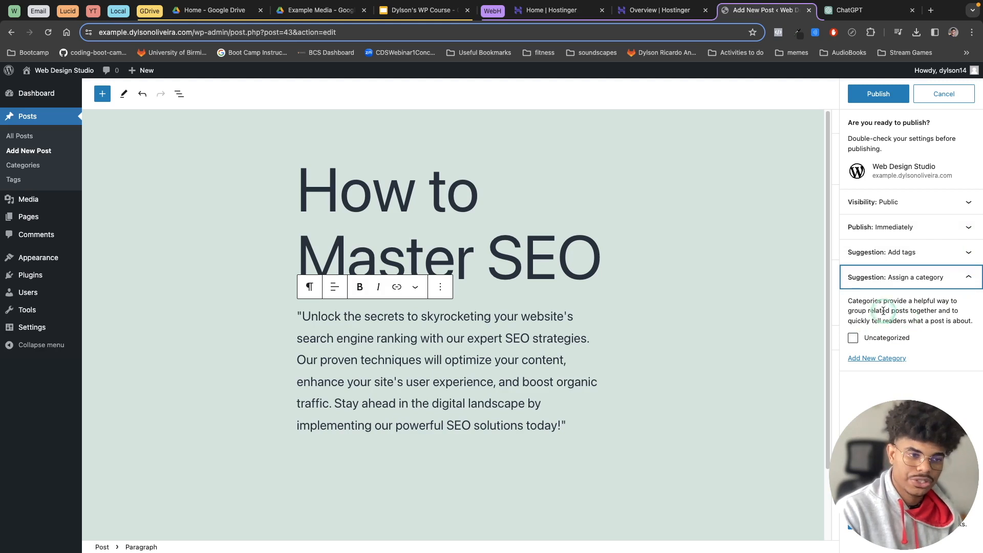
click(968, 279)
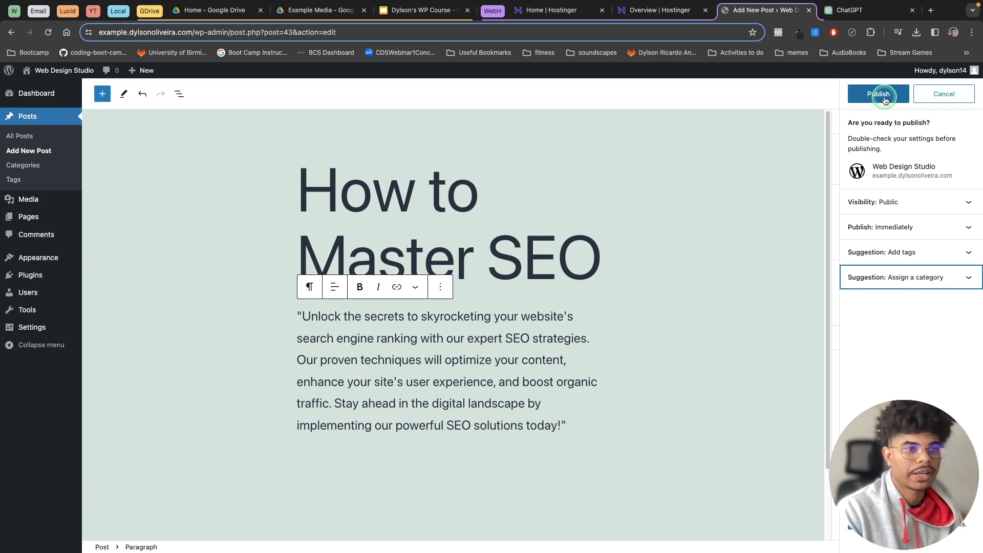
- Publish the "How to Master SEO" post and open its live page
click(878, 94)
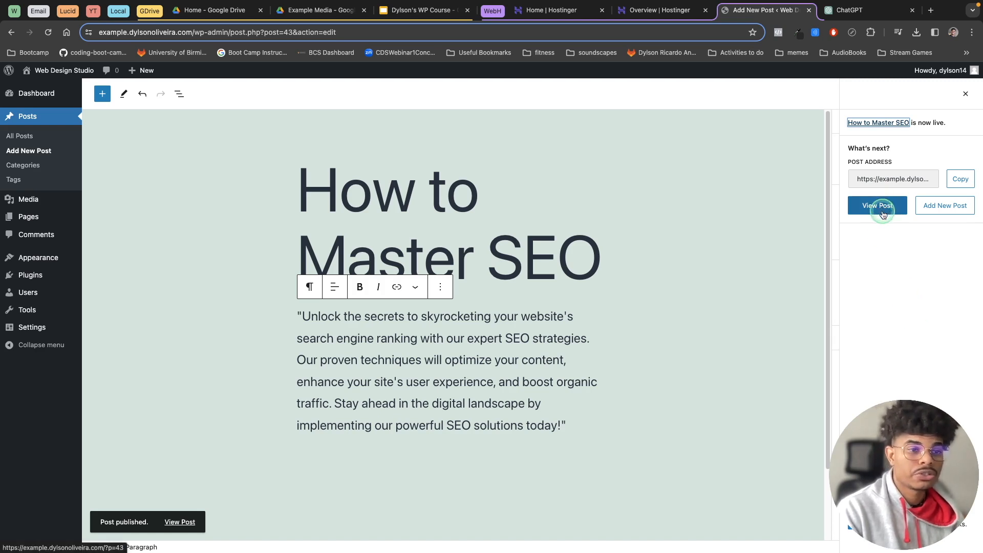
click(877, 205)
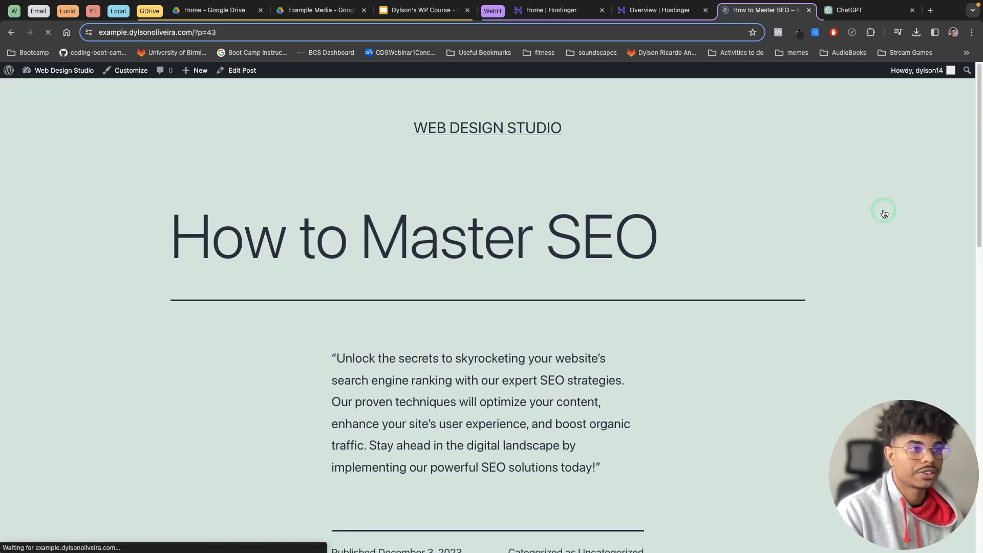
- Examine the live post from its title and body text through the publication details and comment form to the footer
scroll(793, 261, down, 3)
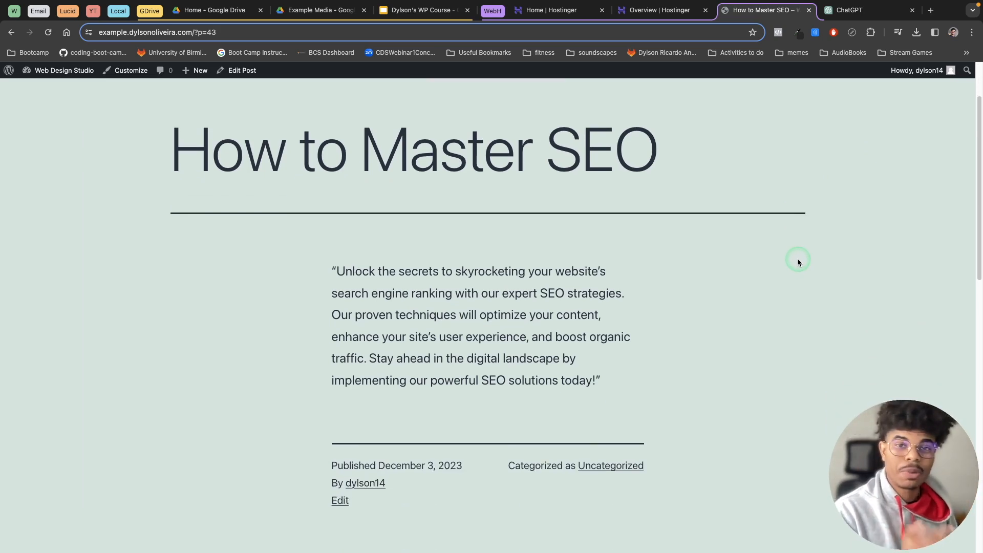
scroll(791, 262, up, 1)
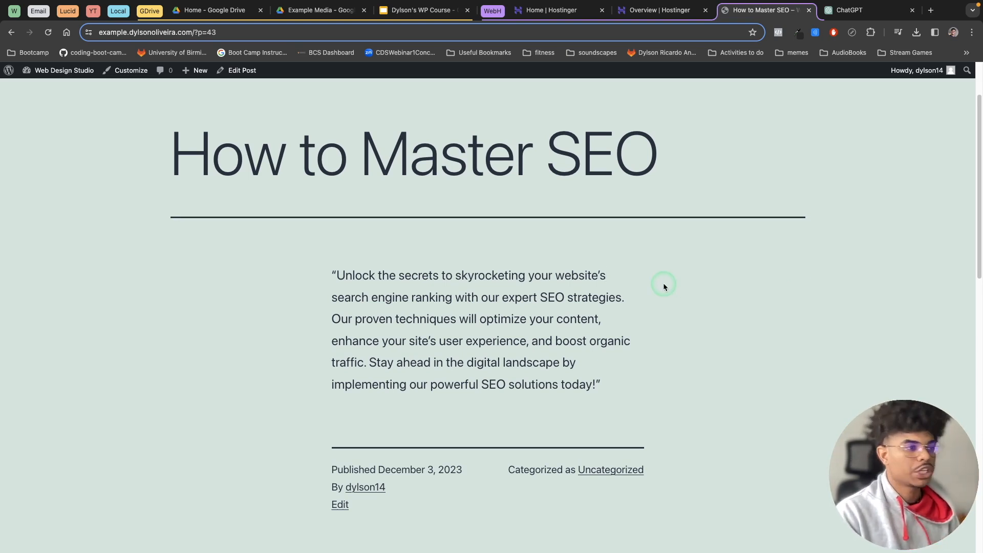
scroll(665, 285, up, 2)
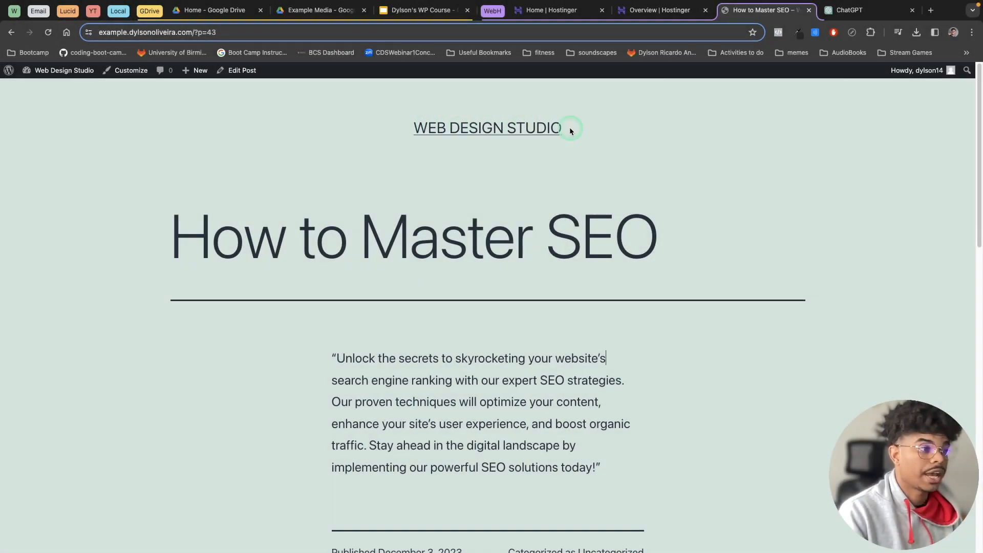
scroll(712, 204, down, 6)
scroll(699, 234, down, 3)
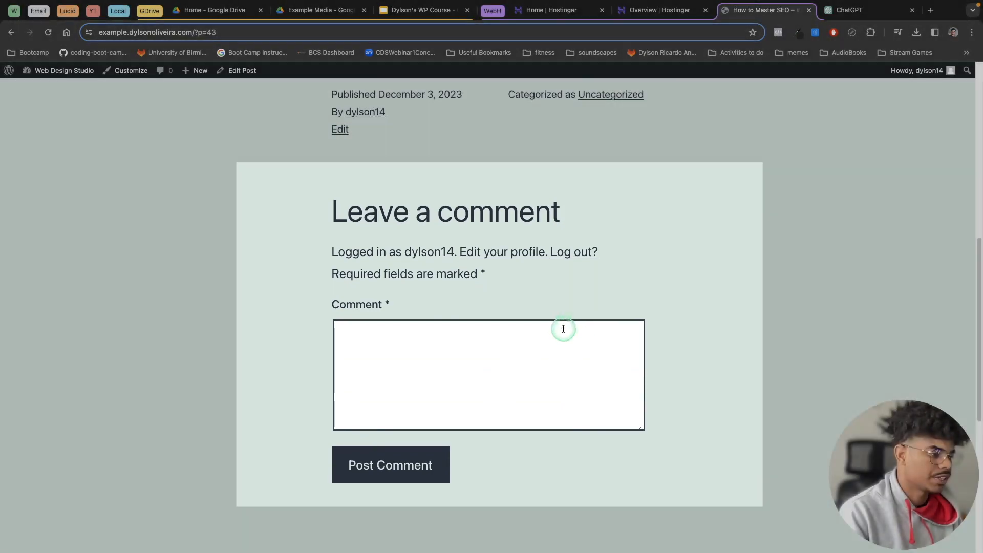
scroll(509, 300, up, 2)
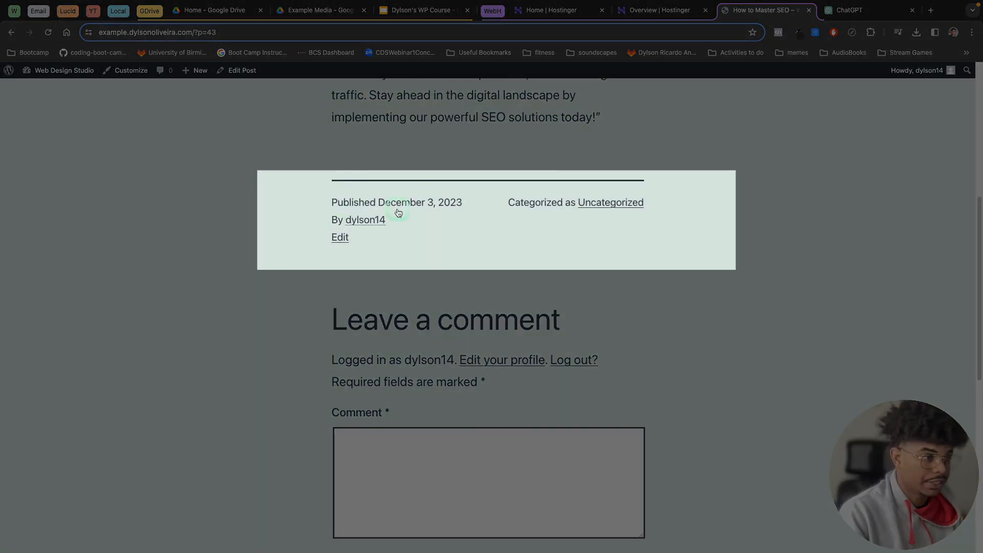
scroll(610, 367, down, 6)
scroll(610, 367, down, 3)
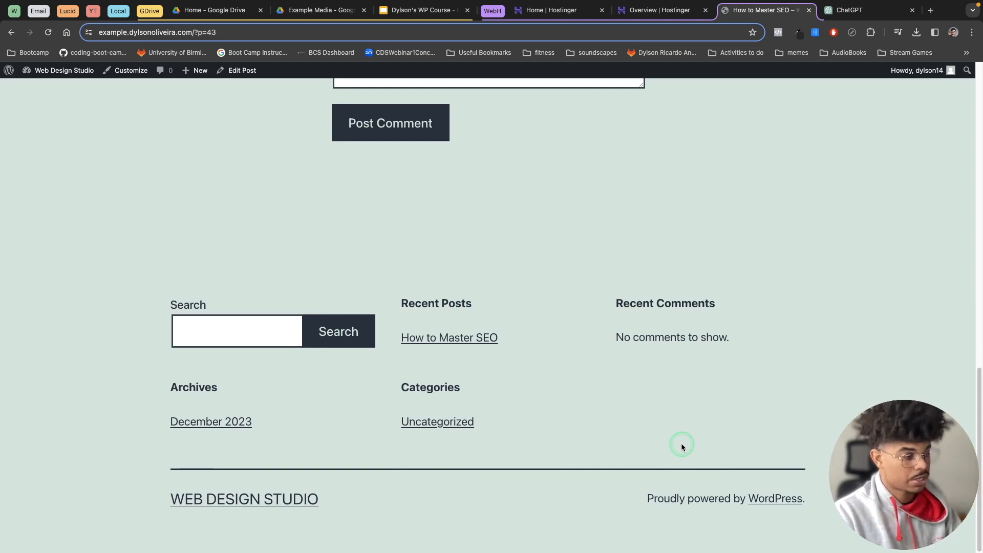
scroll(695, 434, up, 20)
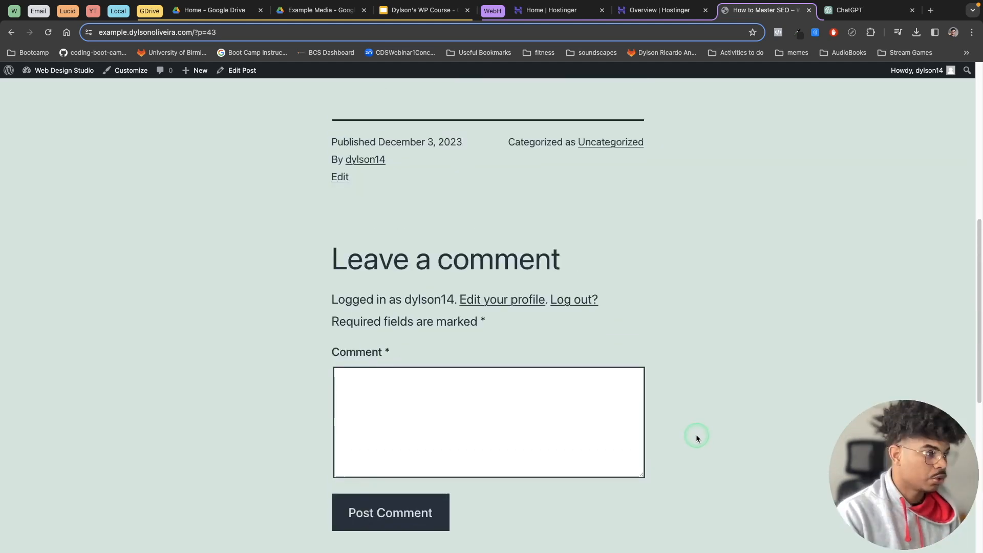
scroll(700, 434, up, 1)
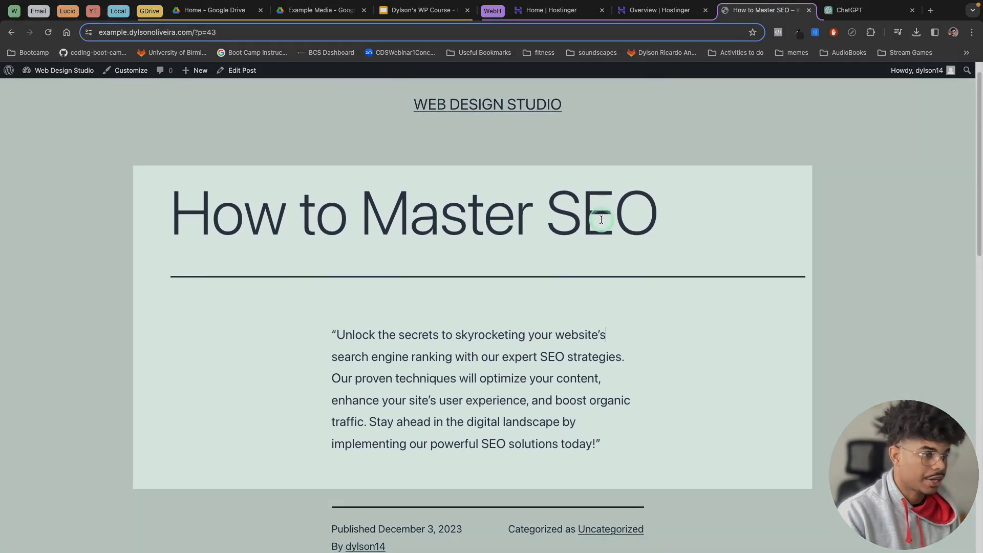